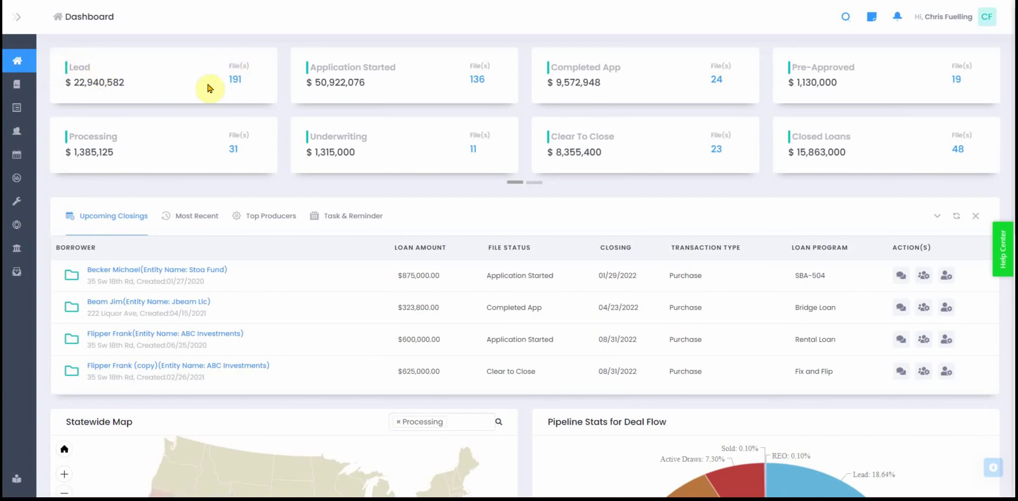
Highlight the Lead tile's total amount and page through the status tiles and back
left_click_drag(75, 83, 127, 87)
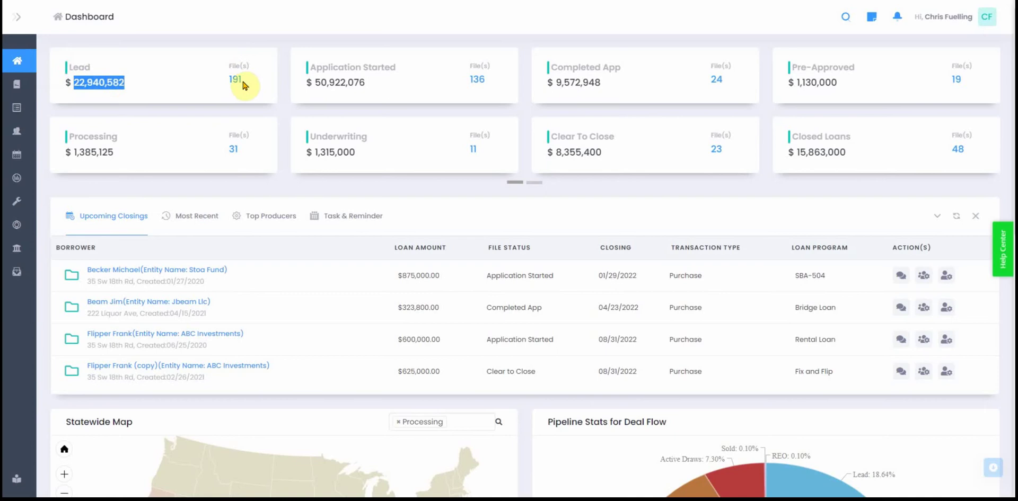
left_click(532, 183)
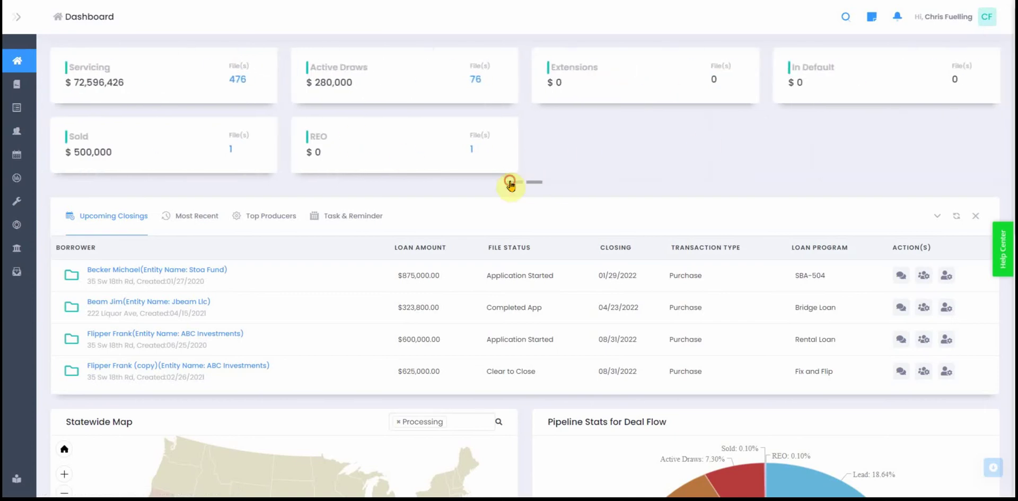
left_click(510, 183)
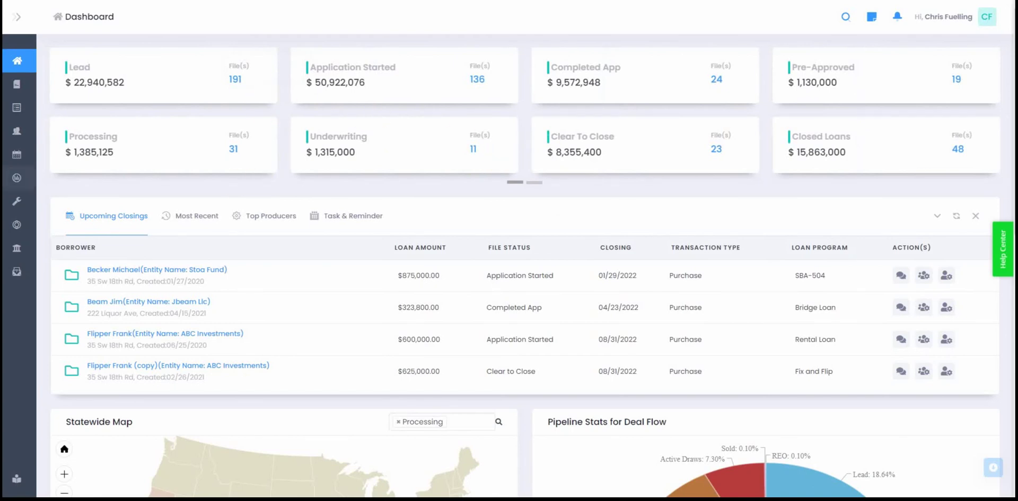
Go to Settings > Platform Settings > File Status to see statuses and role permissions
mouse_move(45, 170)
left_click(62, 201)
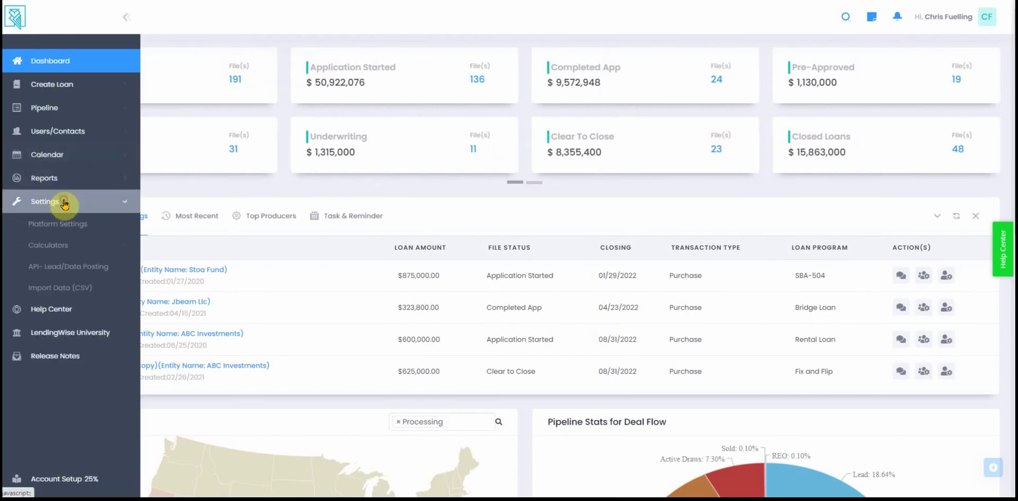
left_click(88, 228)
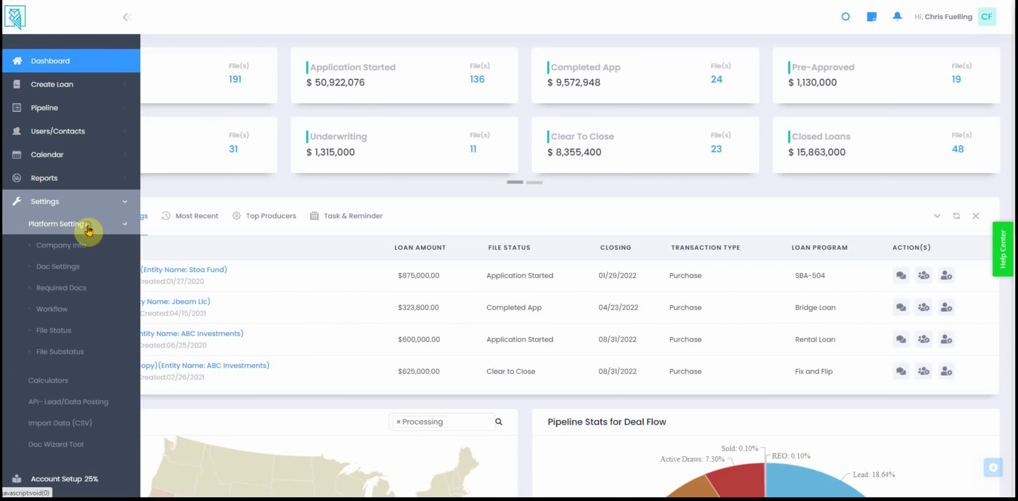
right_click(77, 332)
left_click(182, 27)
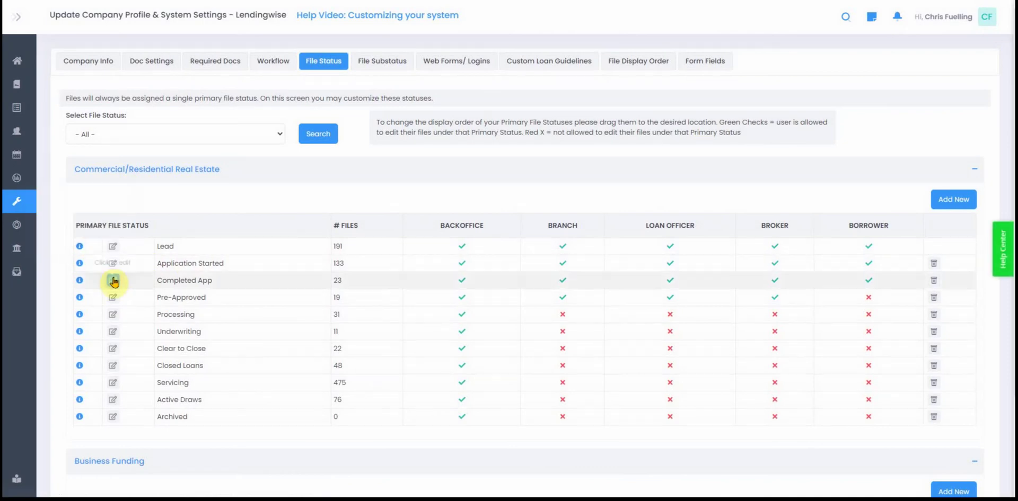
Edit the Completed App status and review its 'Show file status in dashboard' setting
left_click(113, 281)
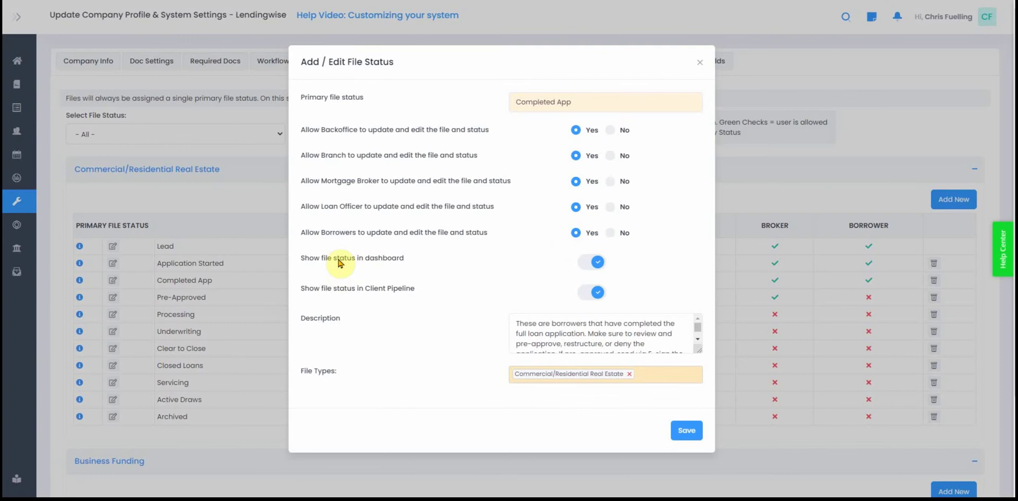
left_click_drag(302, 264, 445, 266)
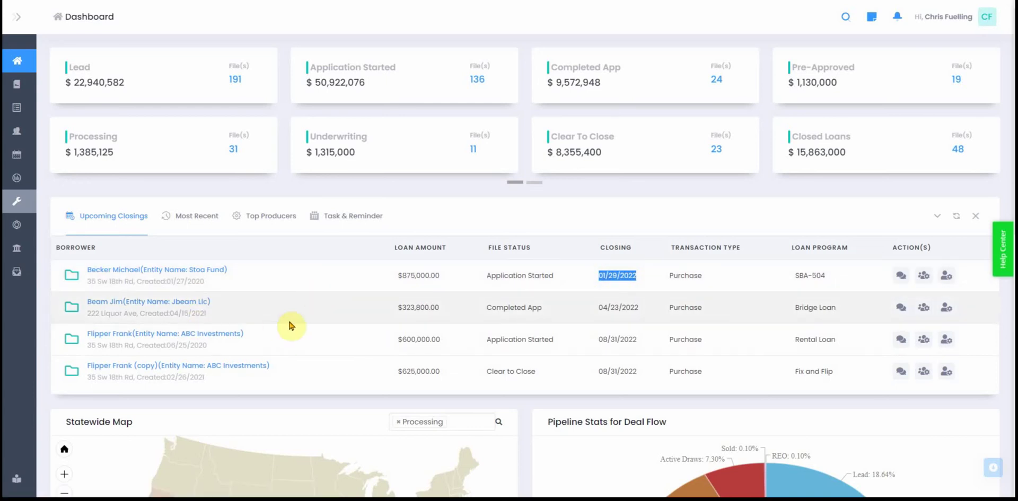
mouse_move(900, 277)
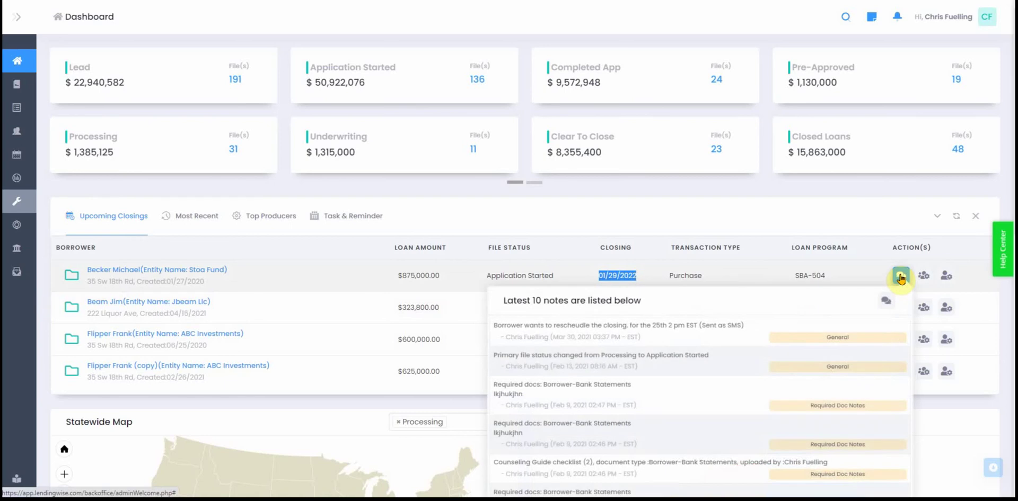
left_click(900, 277)
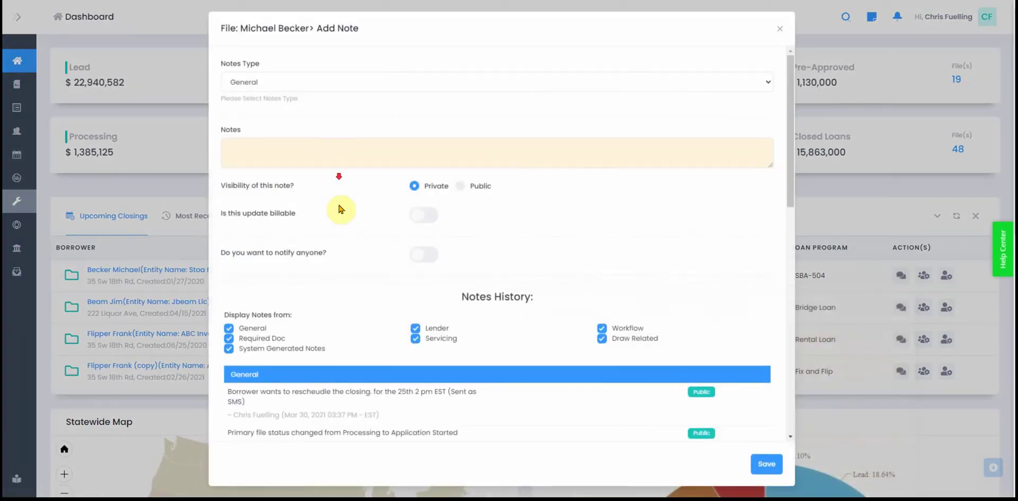
scroll(341, 209, "down", 3)
scroll(350, 327, "down", 10)
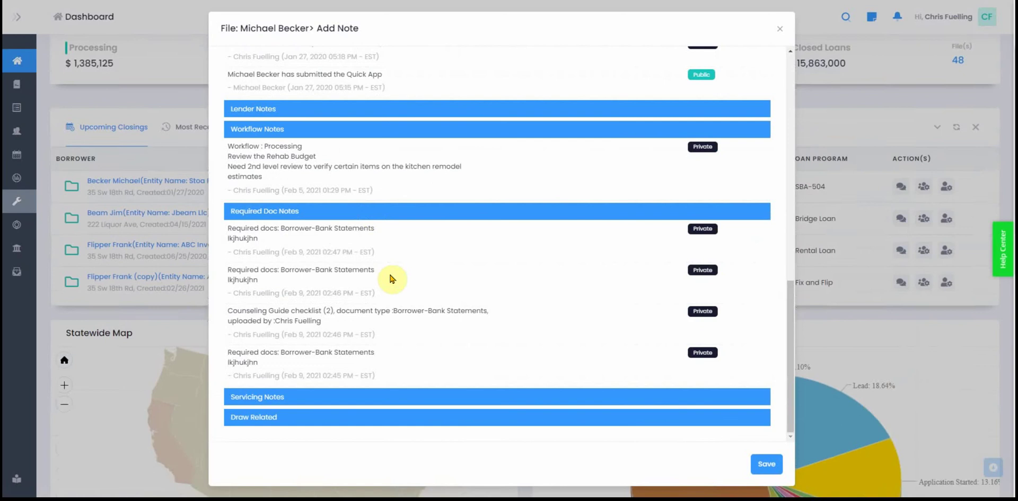
scroll(393, 278, "up", 12)
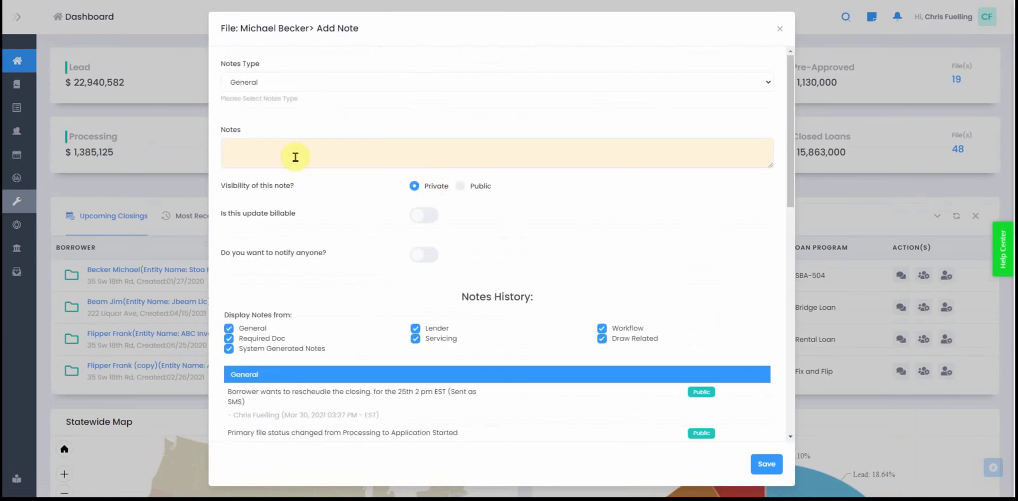
left_click(290, 149)
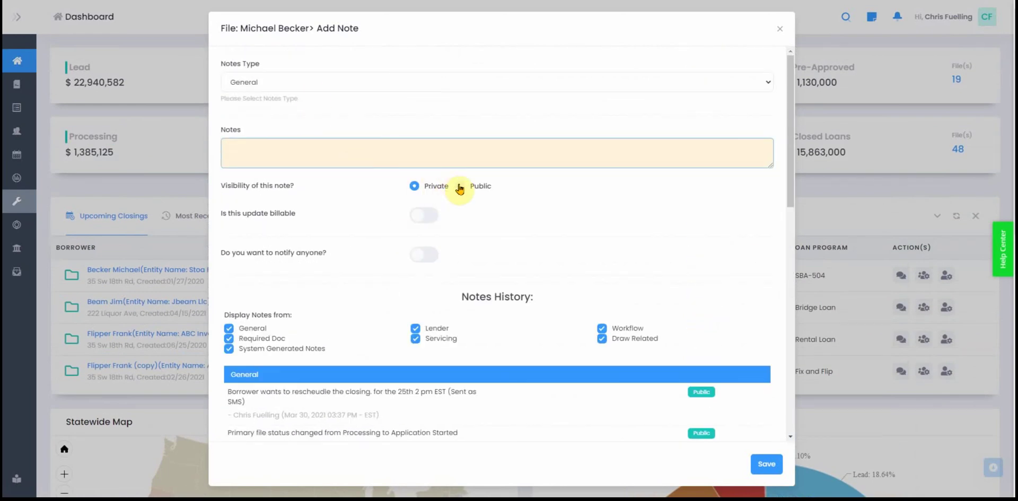
left_click(426, 260)
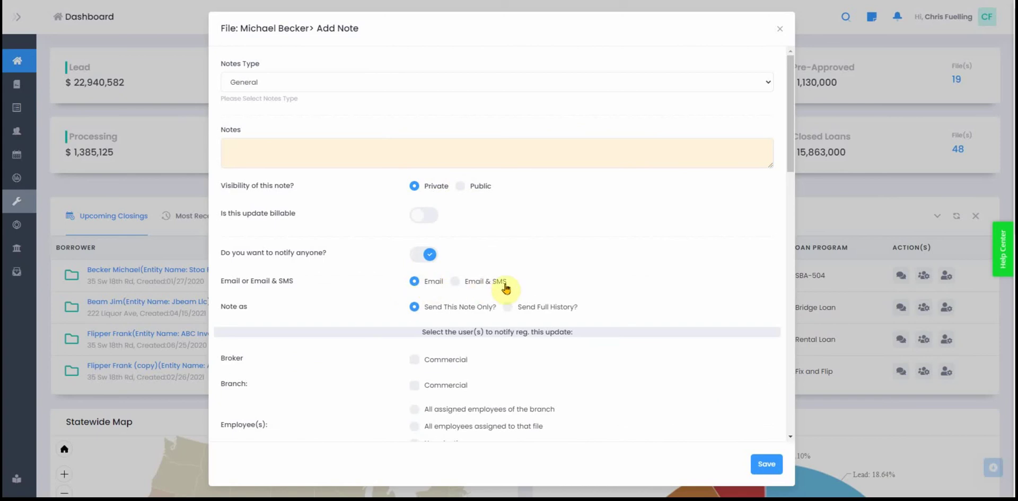
scroll(402, 345, "down", 4)
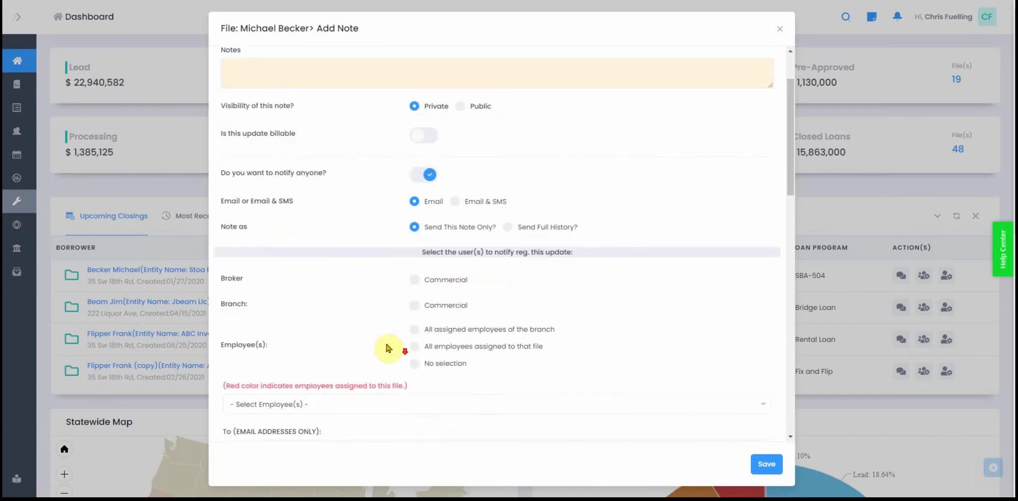
left_click(387, 308)
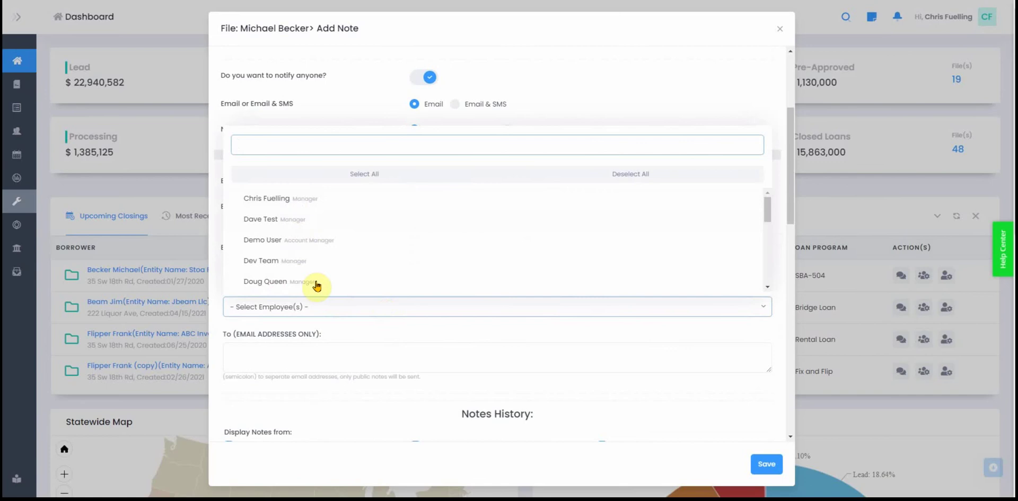
scroll(325, 225, "down", 2)
left_click(421, 348)
scroll(530, 344, "down", 3)
scroll(663, 212, "up", 6)
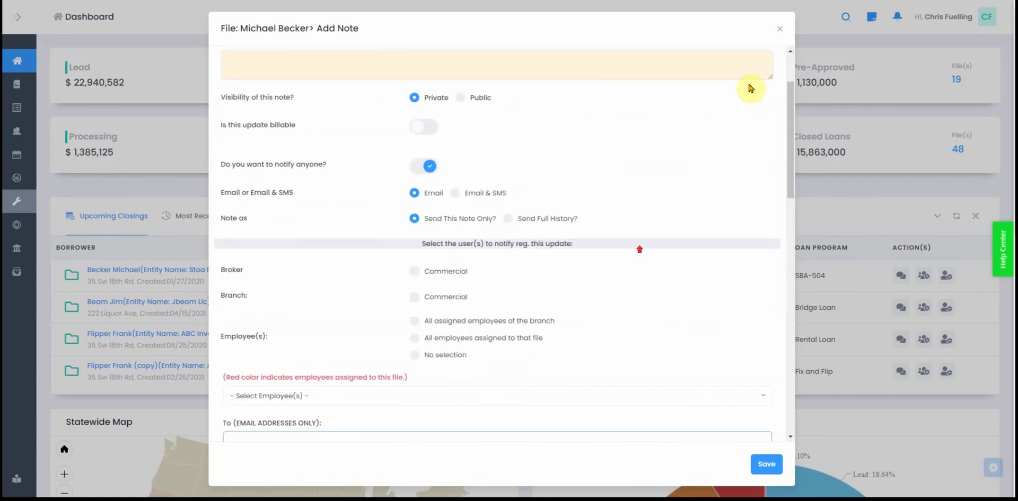
left_click(779, 29)
mouse_move(925, 276)
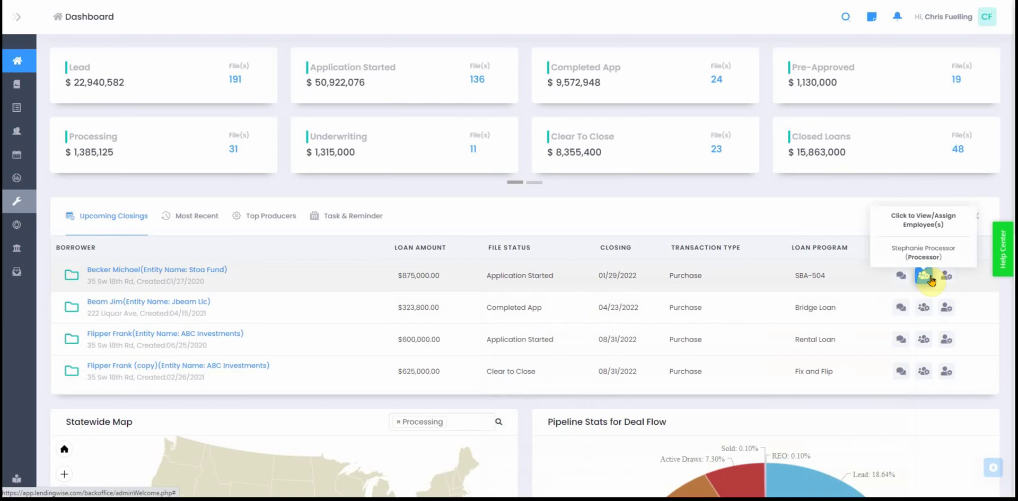
Review Processor role employees for the first closing's file, then close Assign Employee(s) unchanged
left_click(924, 277)
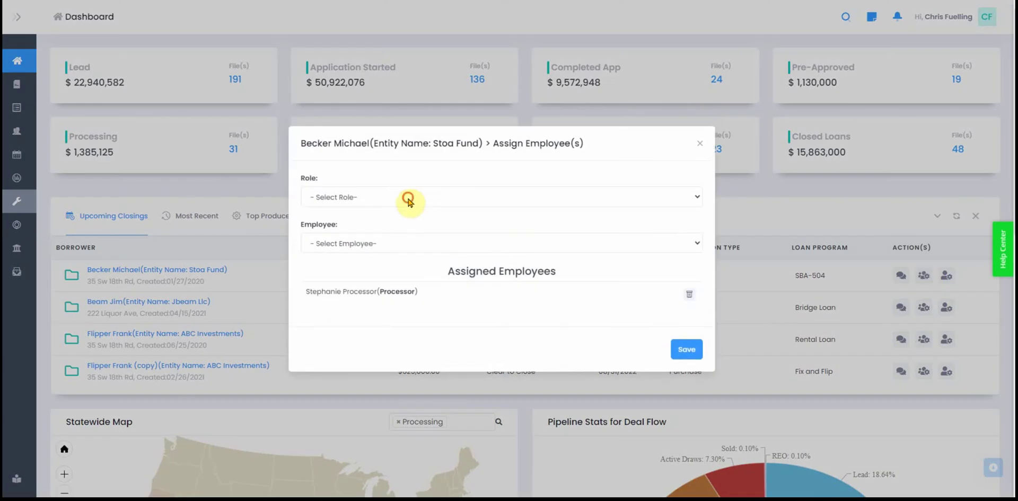
left_click(409, 198)
left_click(371, 268)
left_click(366, 245)
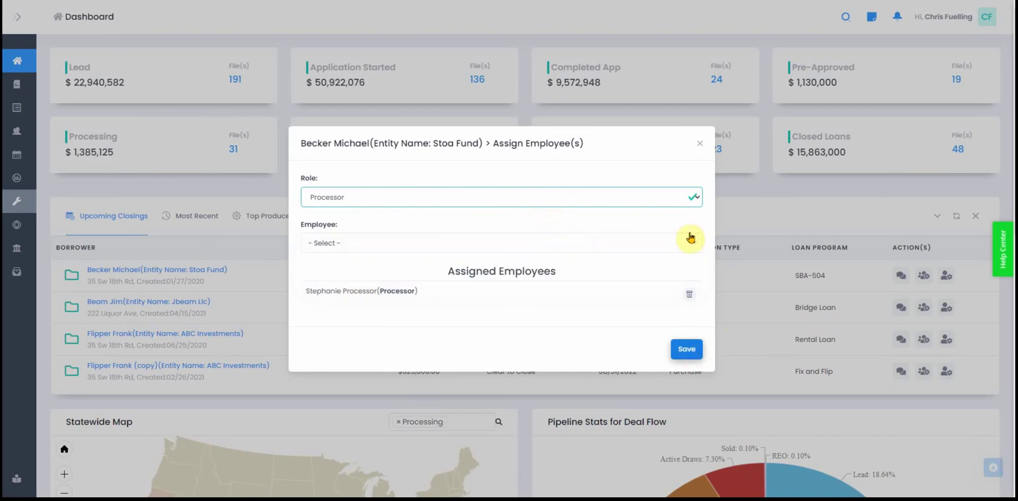
left_click(699, 143)
mouse_move(947, 284)
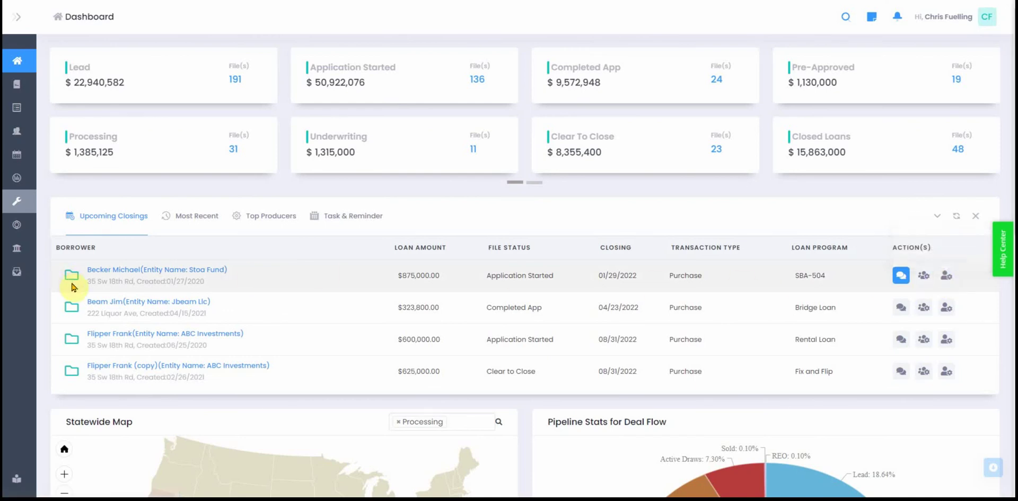
Expand the ABC Investments row and scroll its Work Flow (2 of 8 steps) and Required Docs
left_click(71, 342)
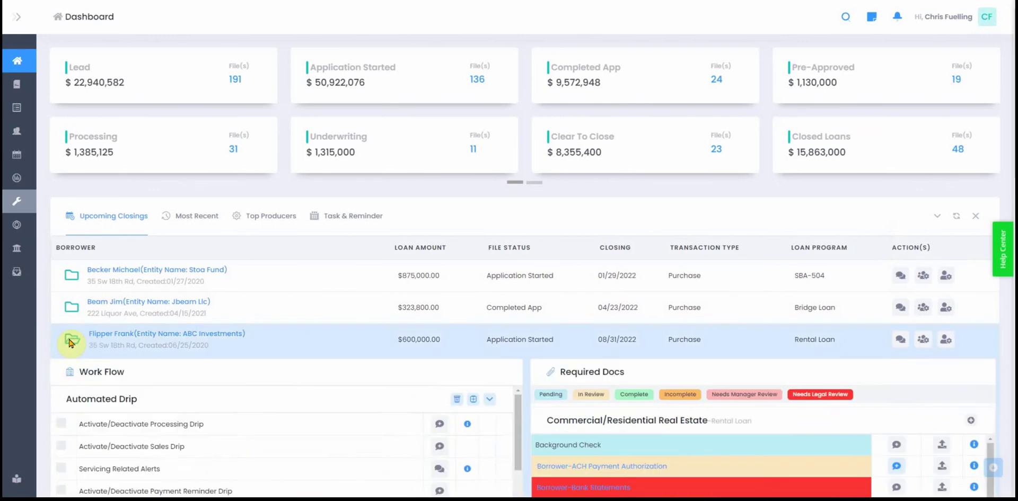
scroll(69, 297, "down", 4)
scroll(297, 302, "down", 2)
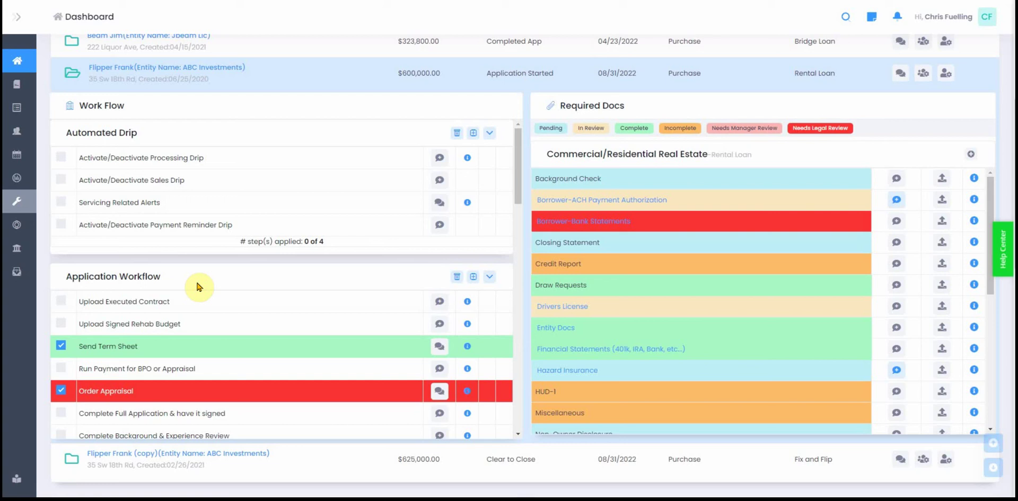
scroll(207, 286, "down", 2)
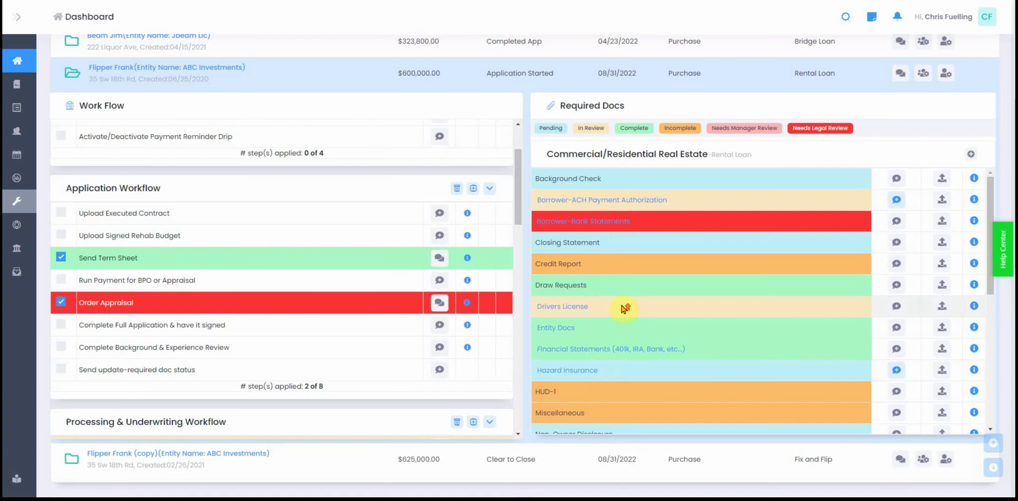
scroll(625, 307, "up", 2)
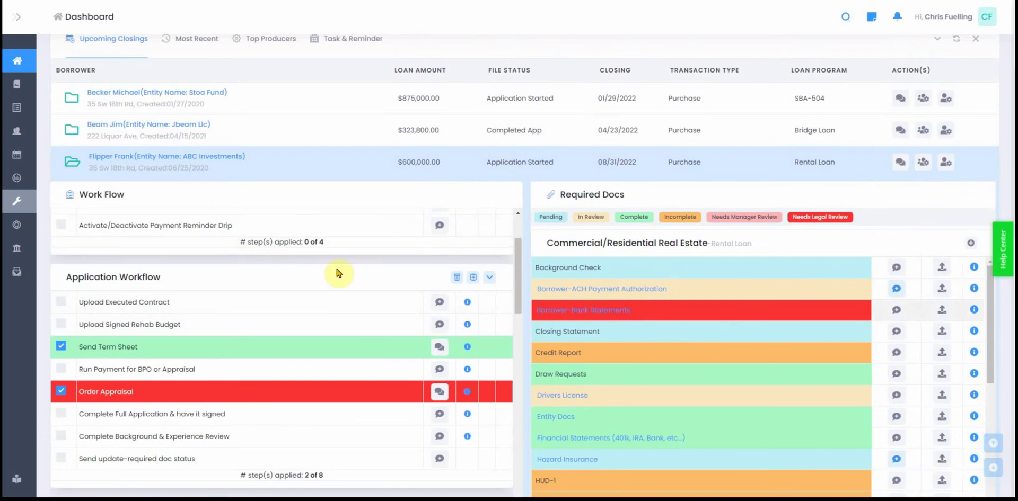
Collapse the ABC Investments details, then scroll through the Full App form and back up
left_click(71, 166)
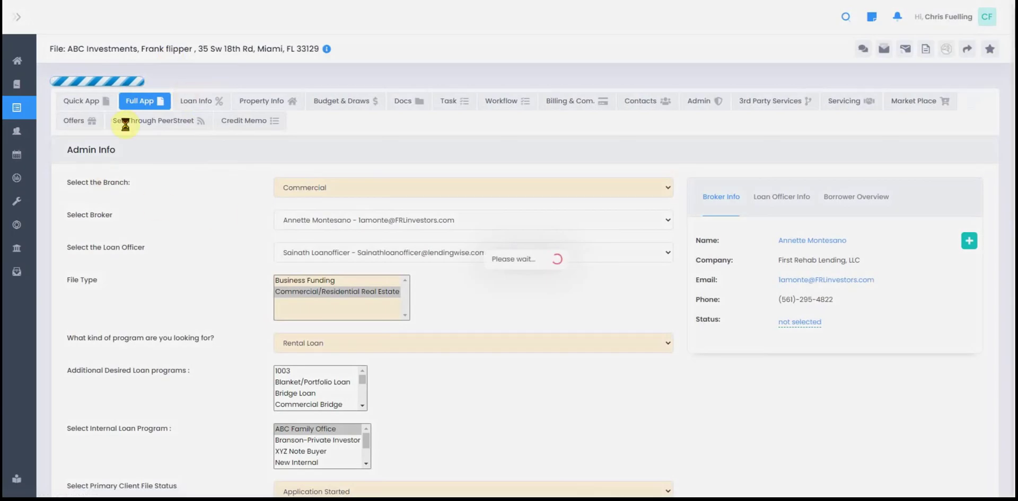
scroll(154, 183, "down", 10)
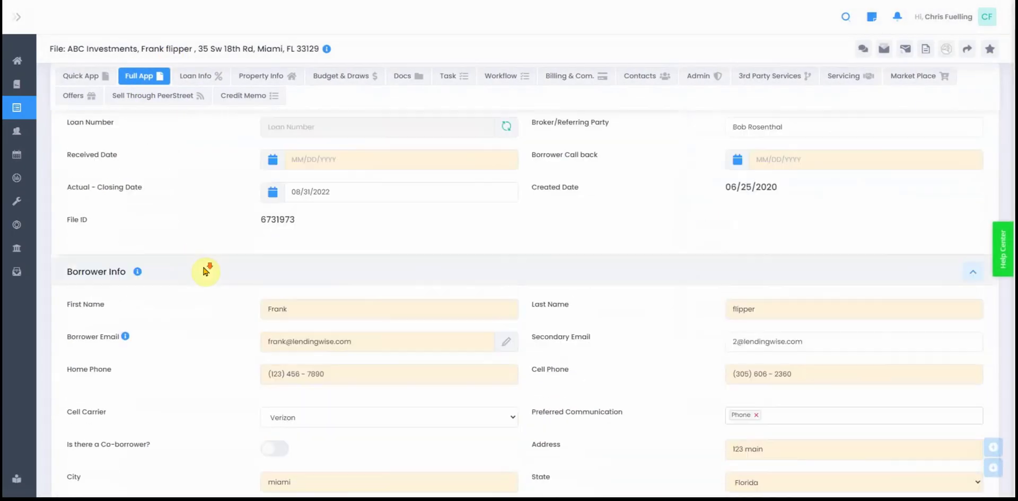
scroll(214, 265, "up", 8)
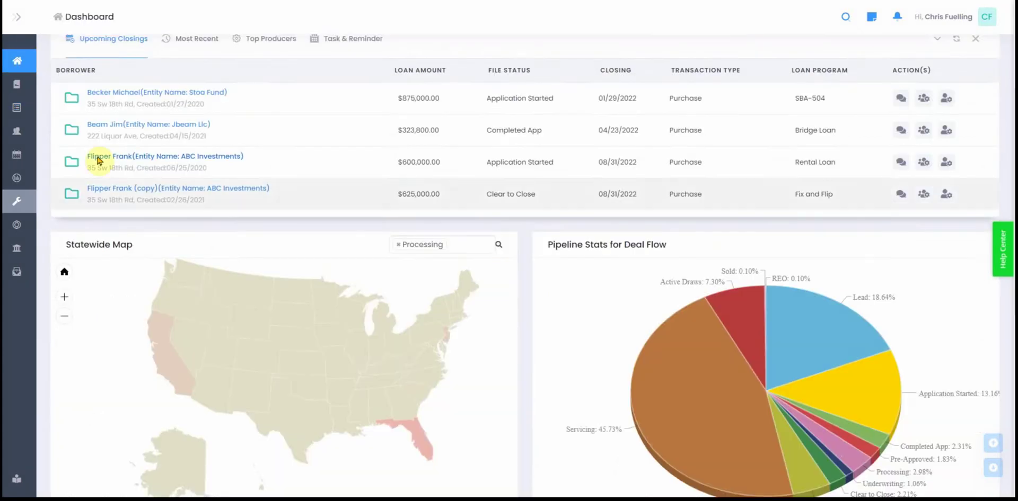
scroll(114, 239, "up", 2)
Zoom the map to Florida's 121 Processing deals; check Pipeline Stats slices (Lead 18.64%, Servicing 45.73%)
scroll(211, 264, "down", 4)
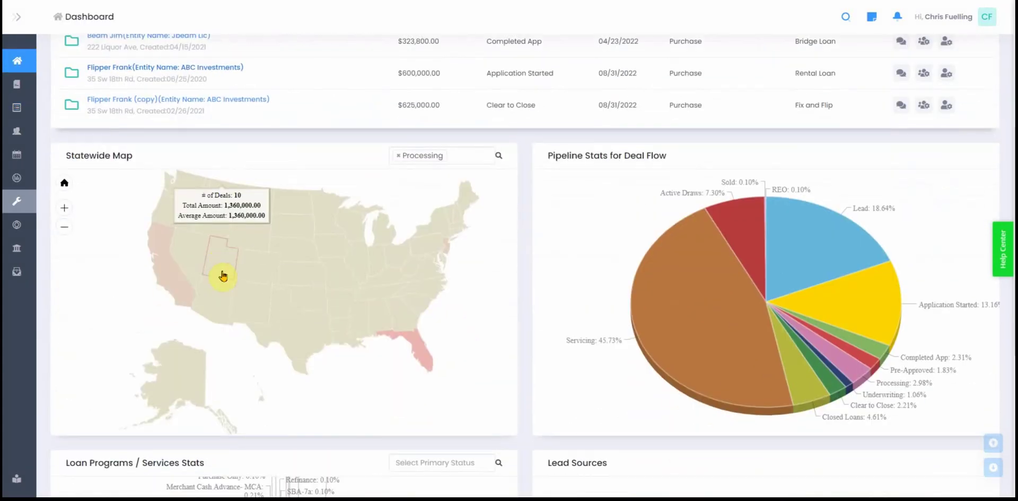
mouse_move(318, 289)
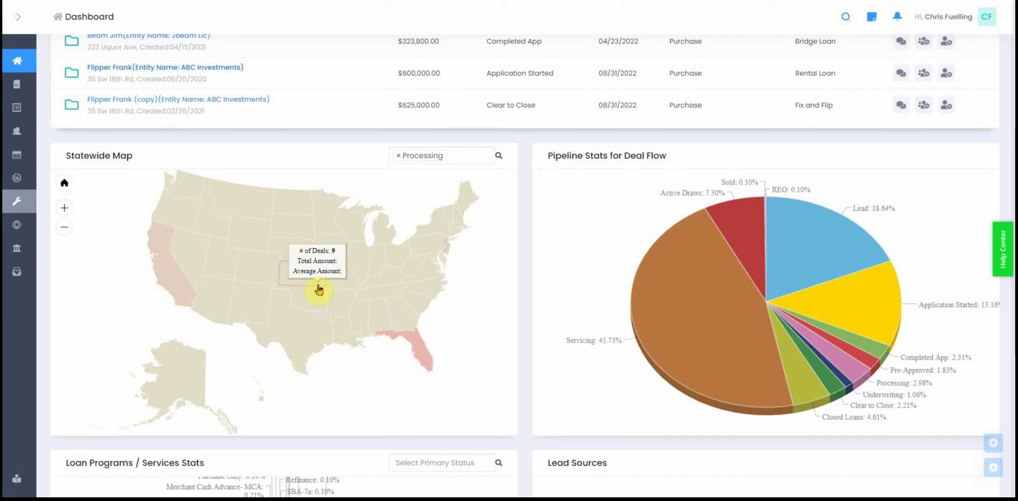
left_click(423, 356)
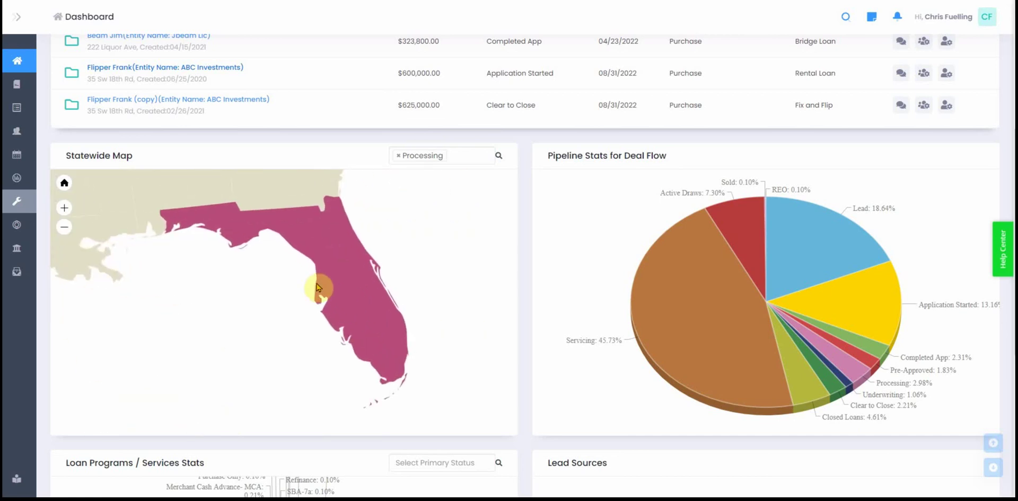
mouse_move(344, 271)
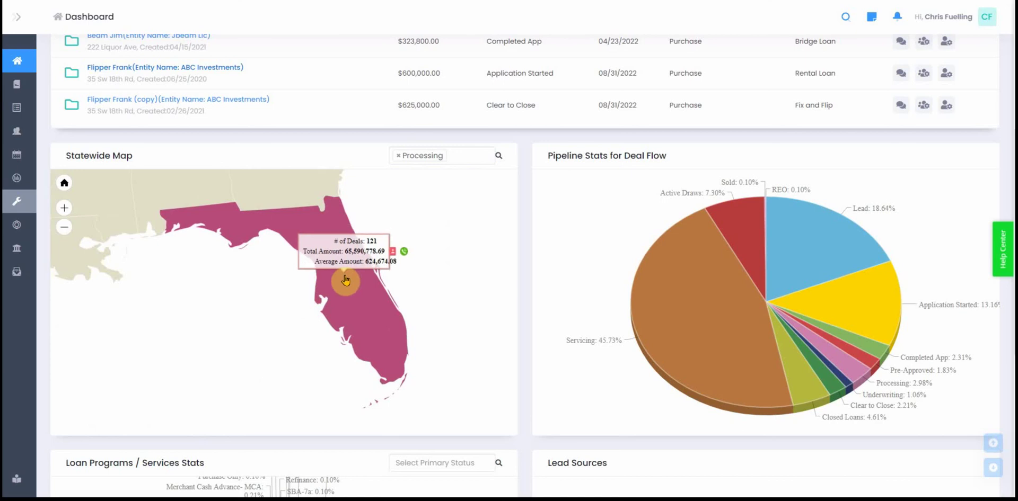
mouse_move(809, 262)
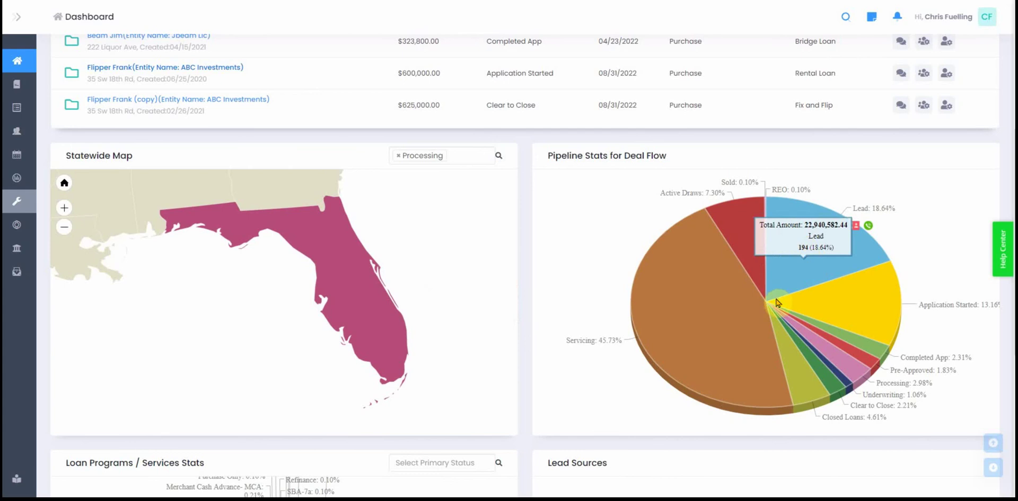
mouse_move(747, 284)
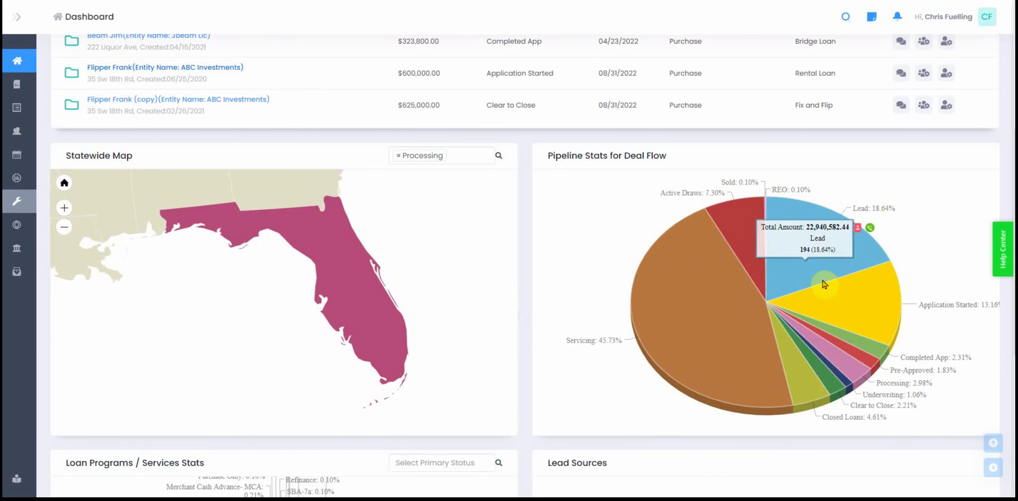
scroll(689, 297, "down", 5)
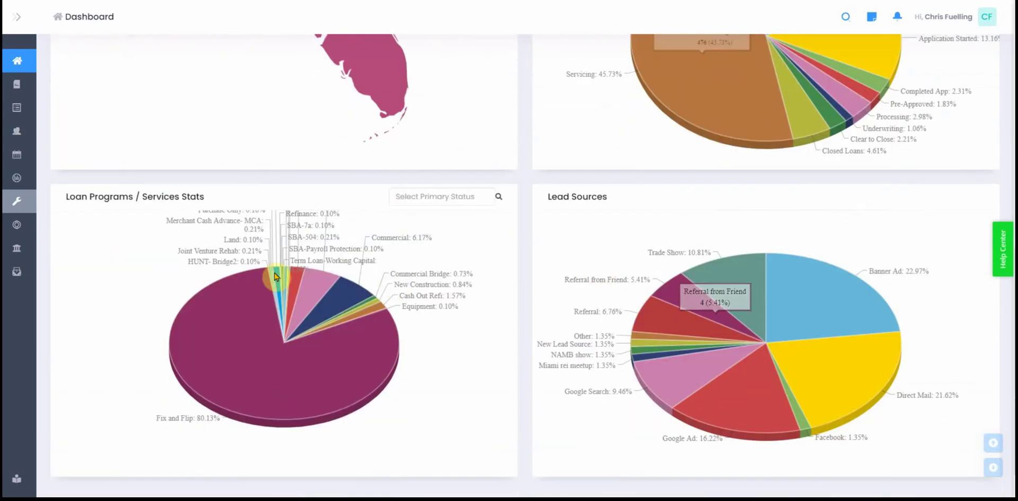
mouse_move(221, 338)
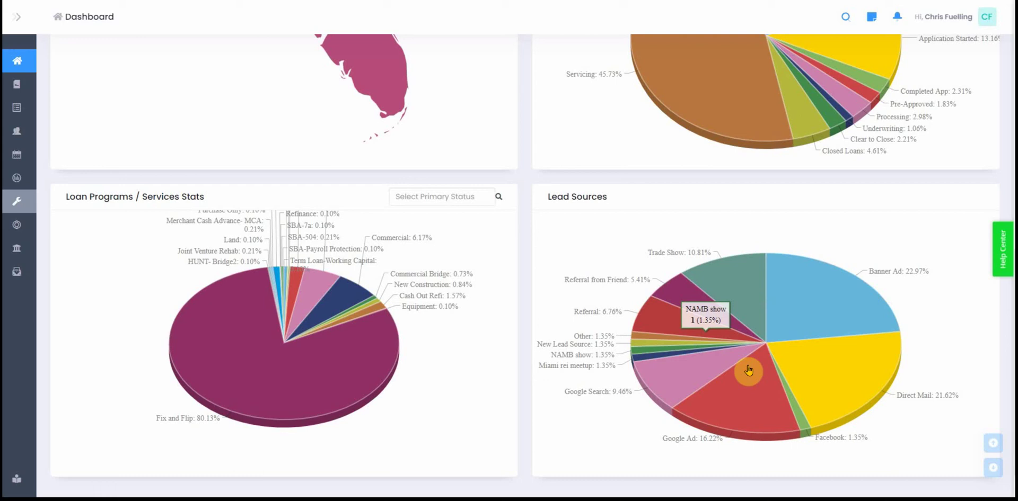
scroll(748, 371, "down", 1)
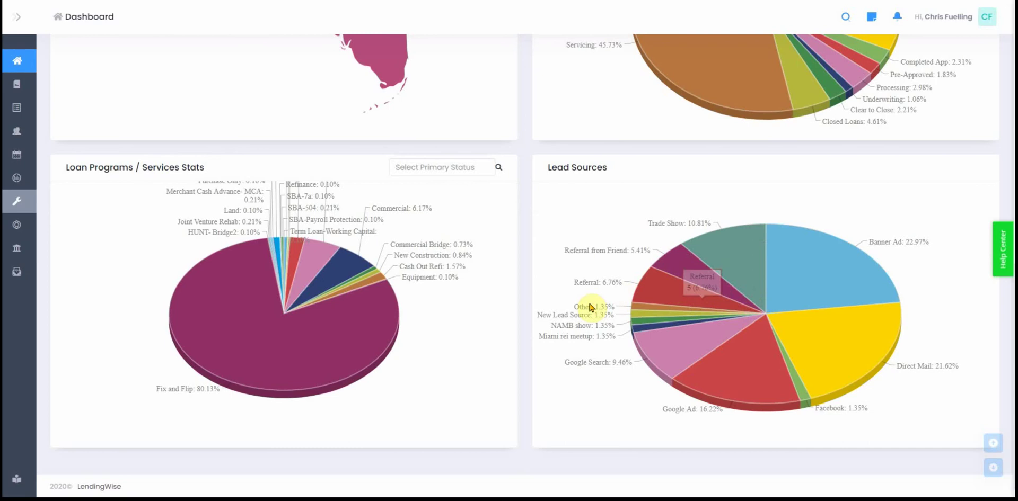
scroll(400, 193, "up", 10)
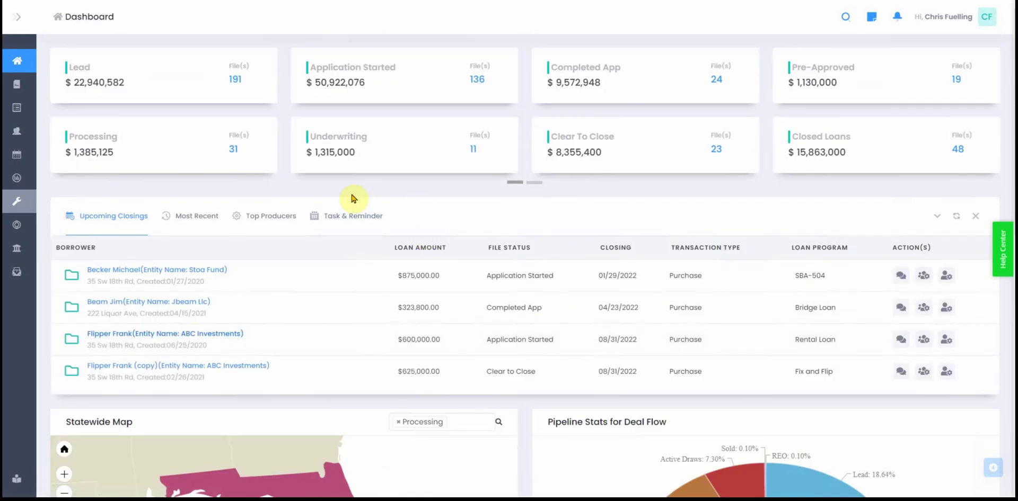